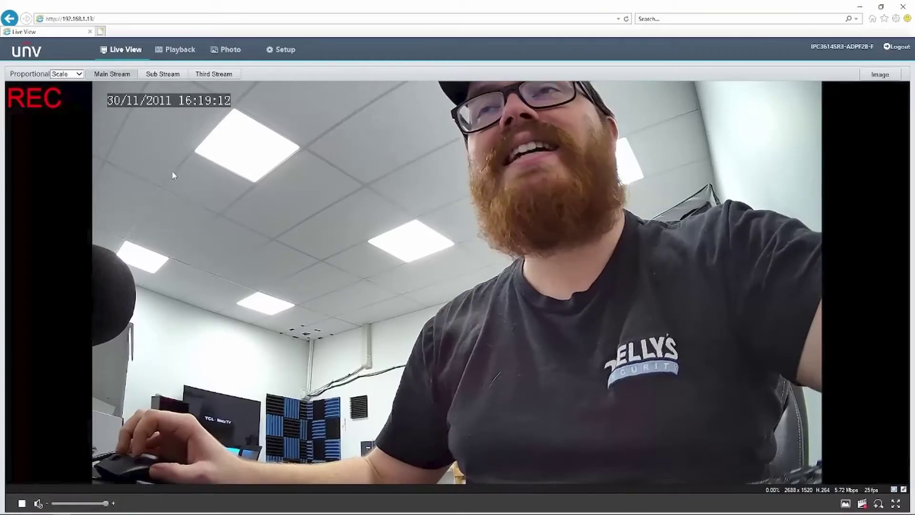
Step: Open the exposure section of the camera's image setup and set the exposure mode to Indoor 60Hz
left_click(275, 51)
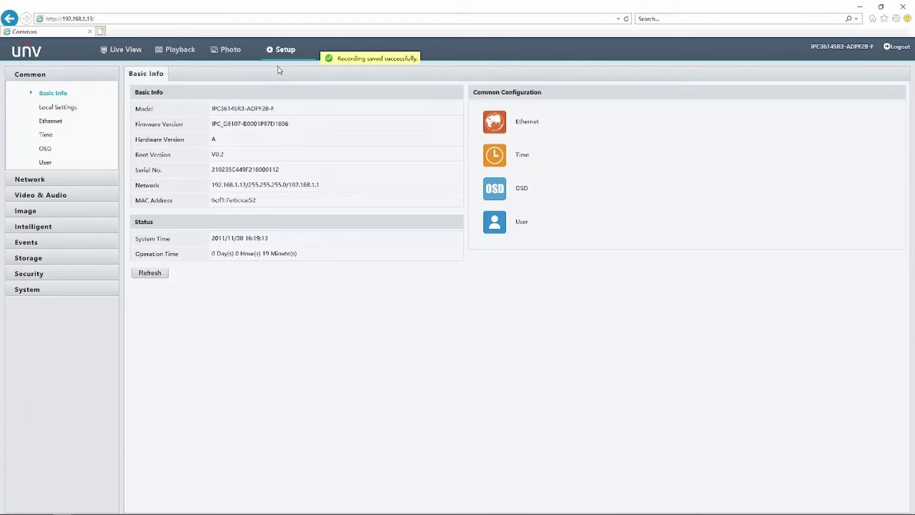
left_click(25, 210)
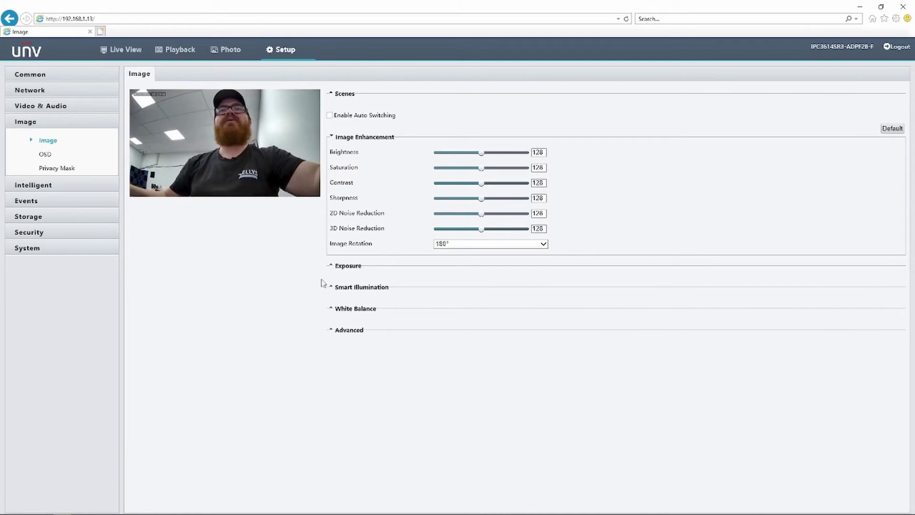
left_click(339, 268)
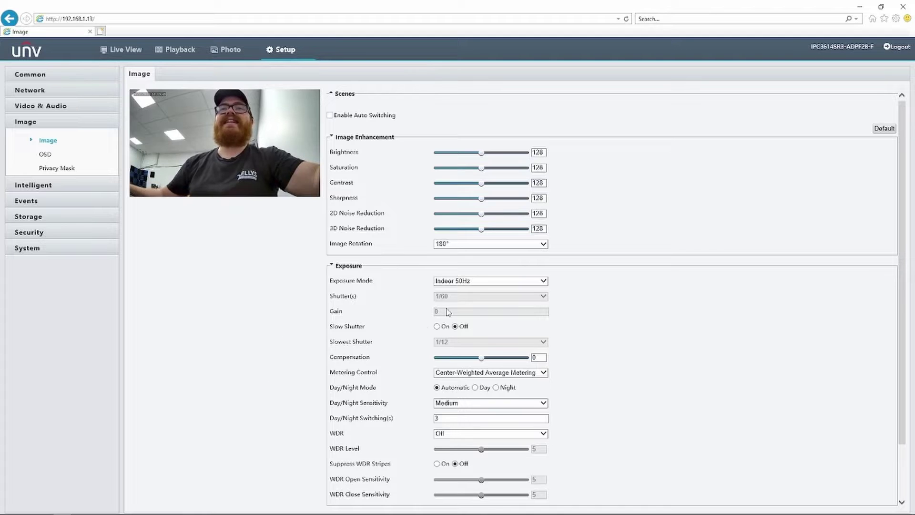
scroll(414, 305, "down", 2)
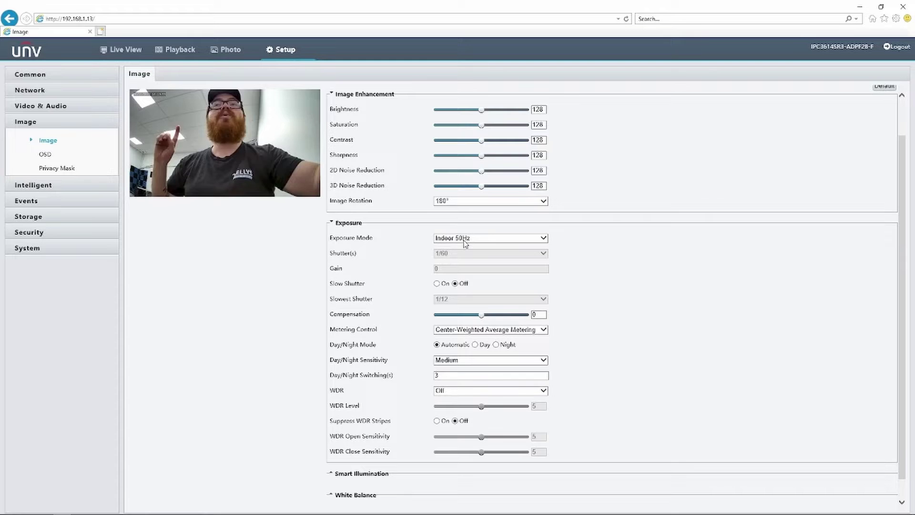
left_click(466, 240)
left_click(518, 245)
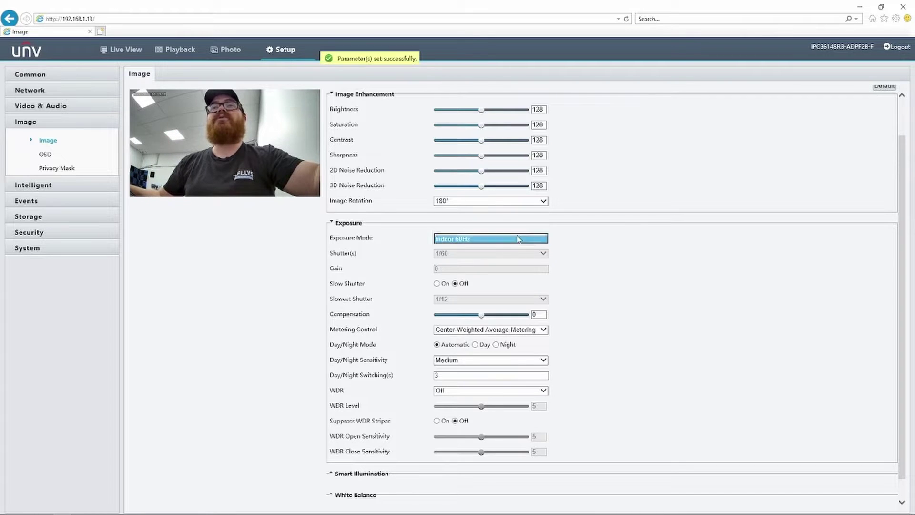
left_click(635, 231)
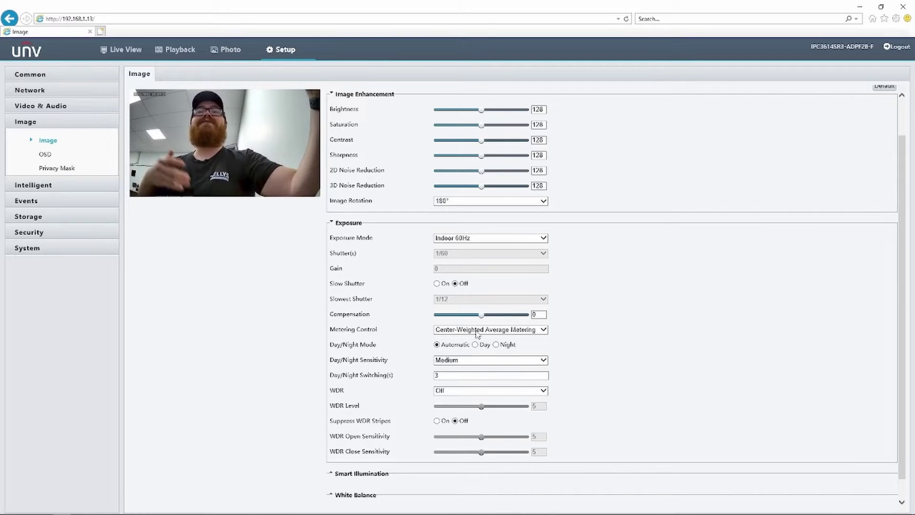
Step: Set the exposure mode to Manual and the shutter speed to 1/50
left_click(483, 241)
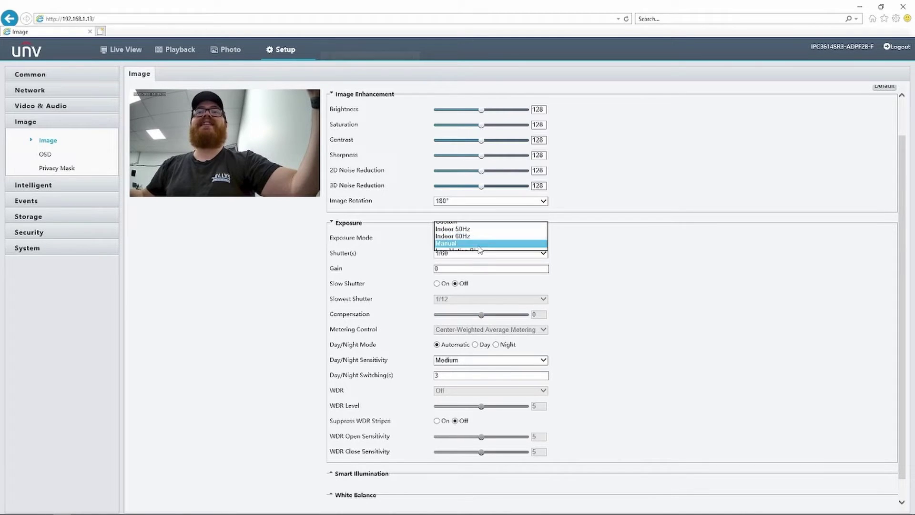
left_click(479, 246)
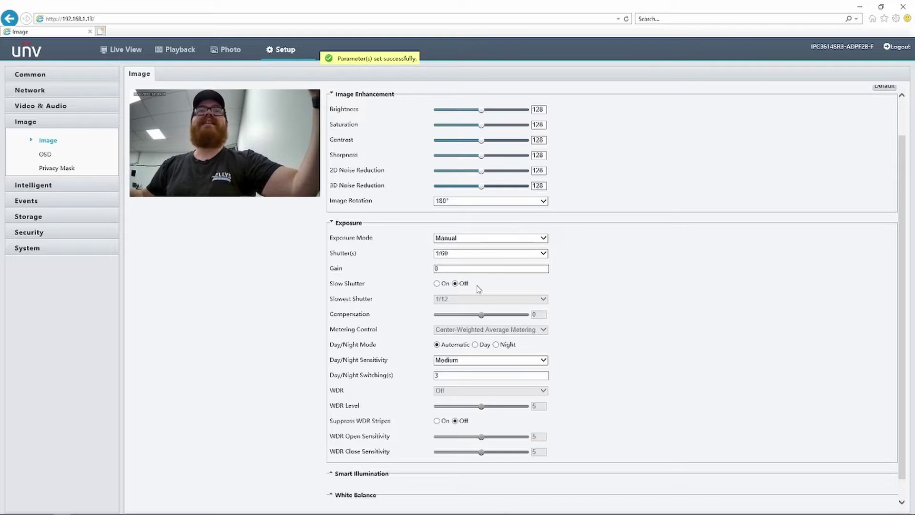
left_click(448, 258)
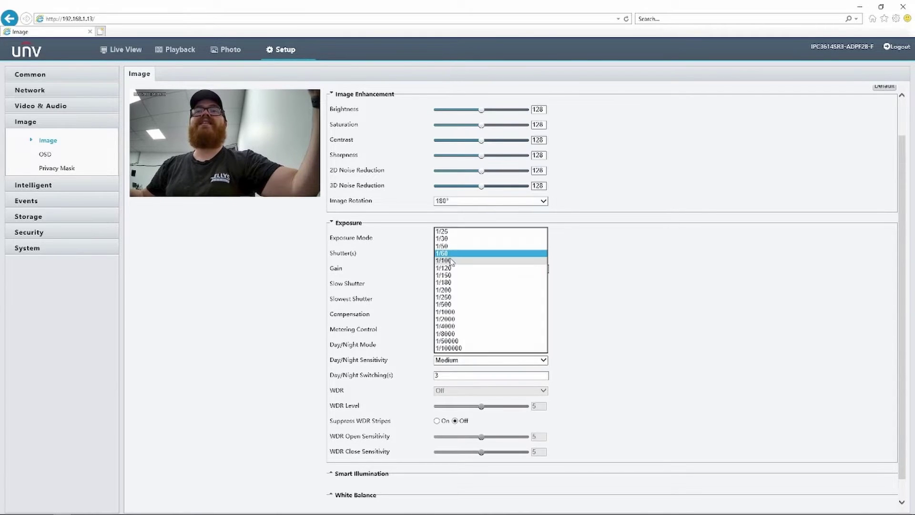
left_click(453, 249)
left_click(453, 250)
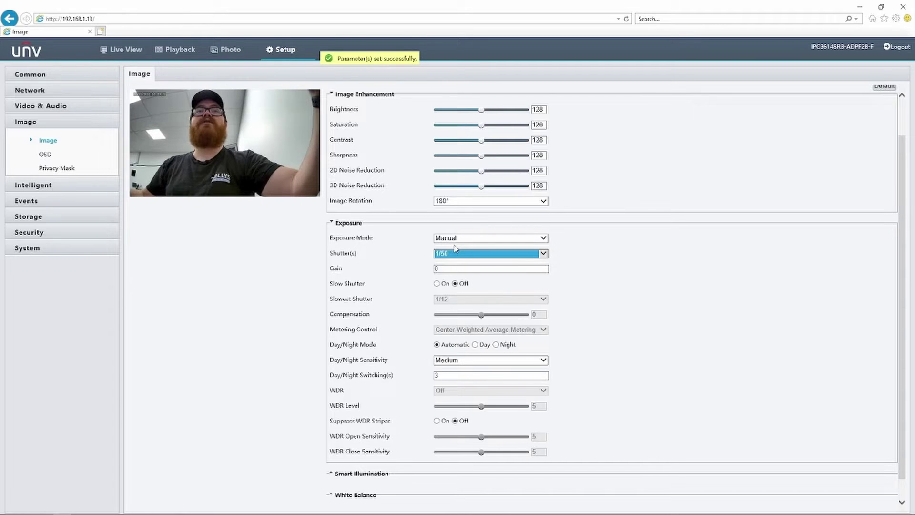
Step: Try the faster shutter speeds 1/120 and 1/100, returning to 1/120, to compare the preview image
left_click(461, 253)
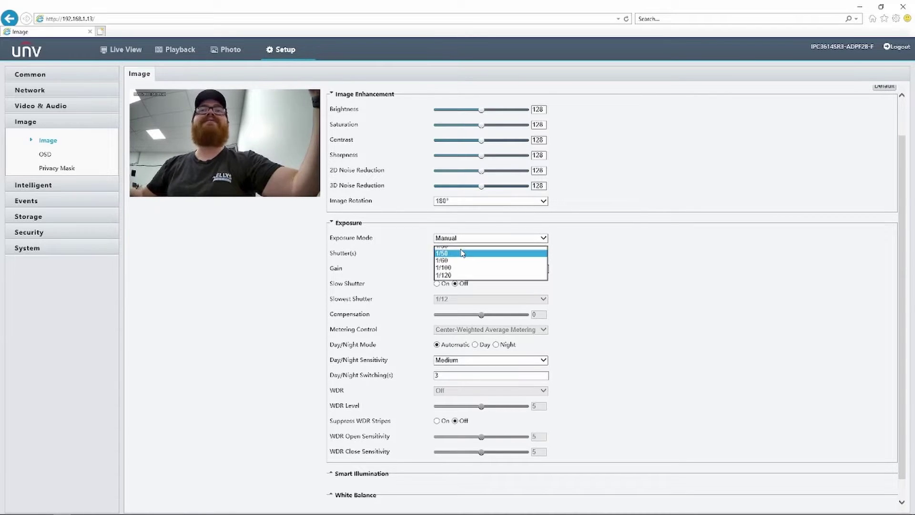
left_click(465, 275)
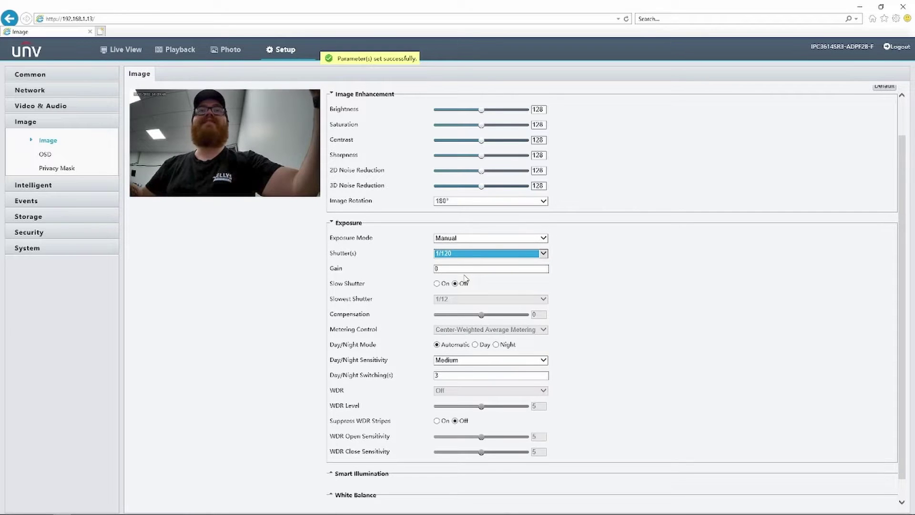
left_click(469, 254)
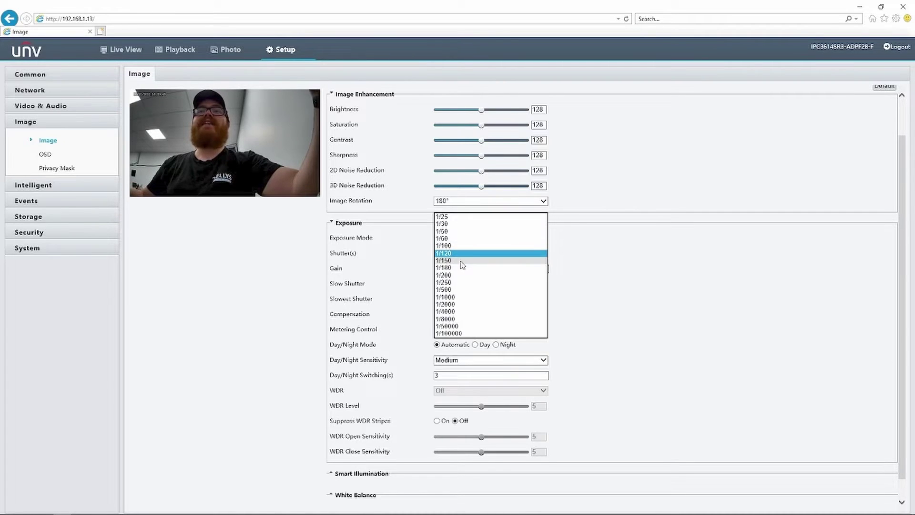
left_click(469, 252)
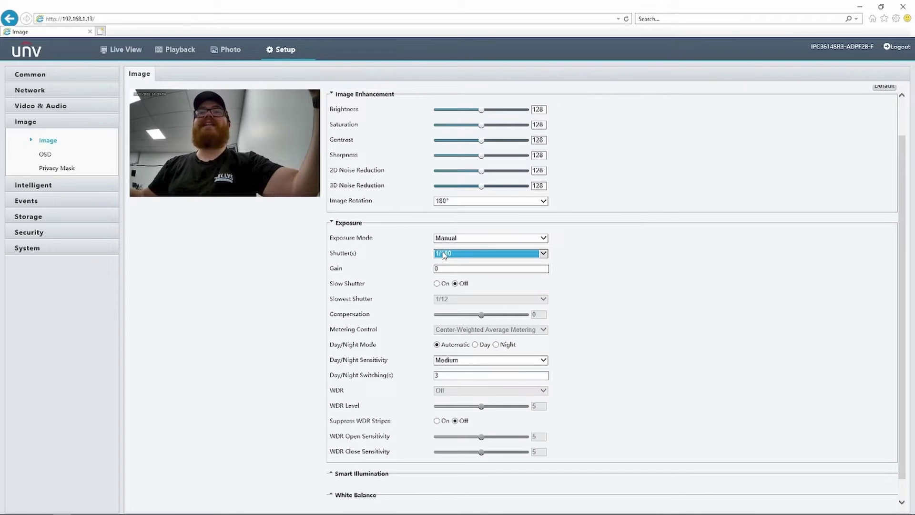
left_click(447, 256)
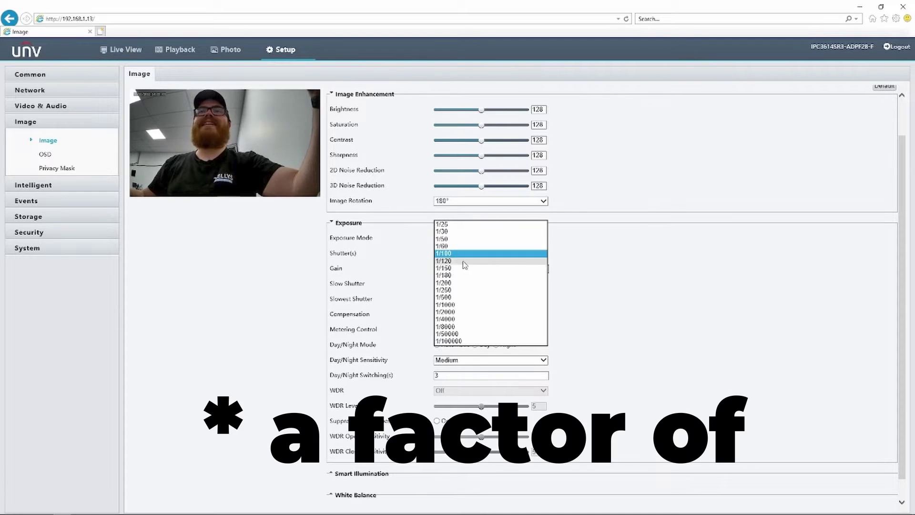
left_click(458, 261)
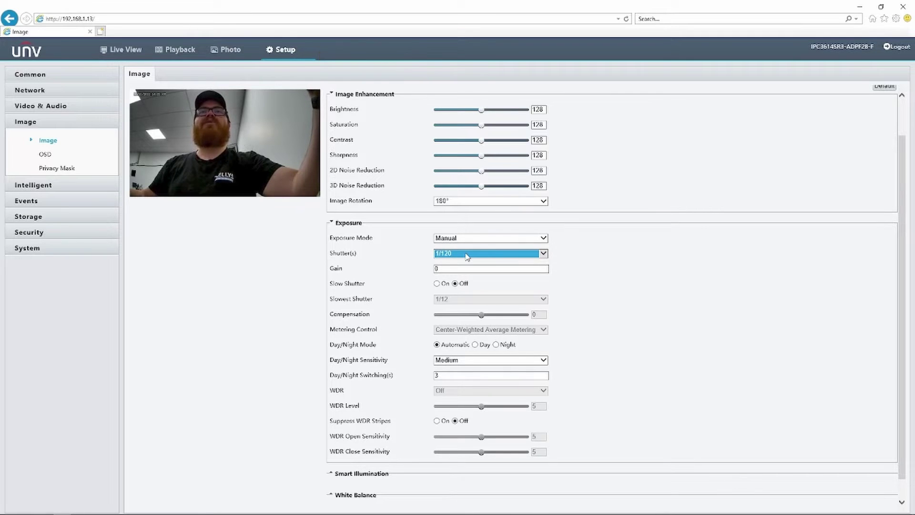
Step: Slow the shutter in stages to 1/60, 1/30 and 1/25 to compare the preview image
left_click(466, 255)
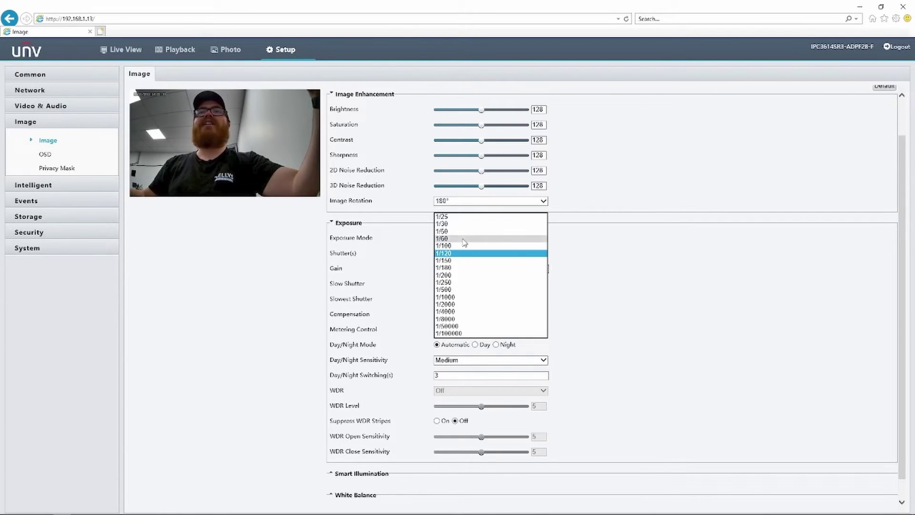
left_click(464, 241)
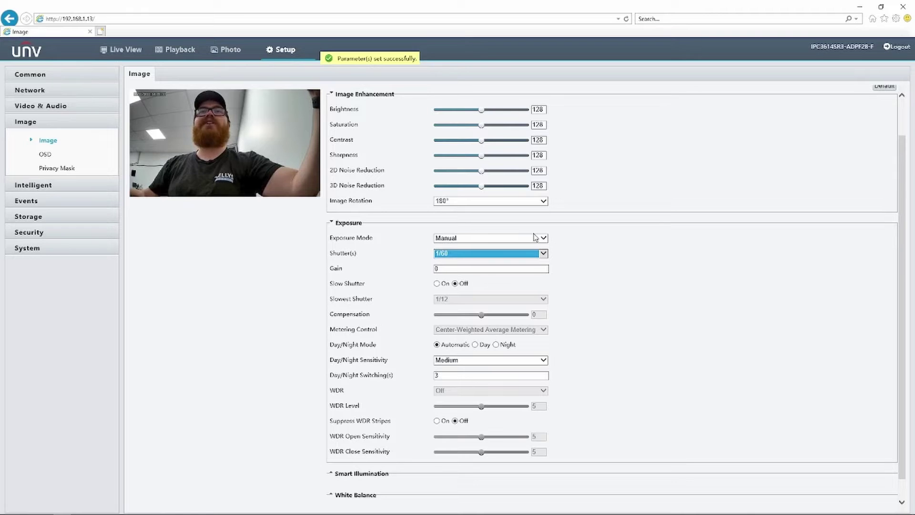
left_click(522, 255)
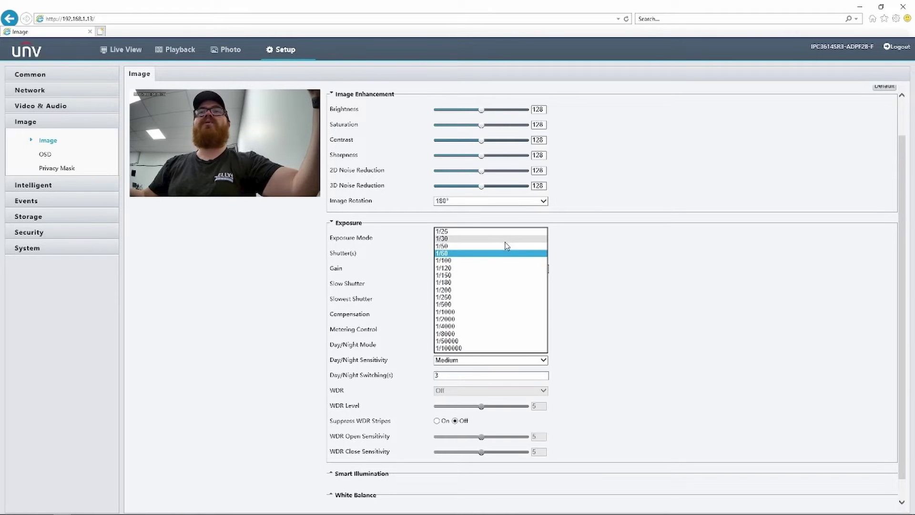
left_click(506, 240)
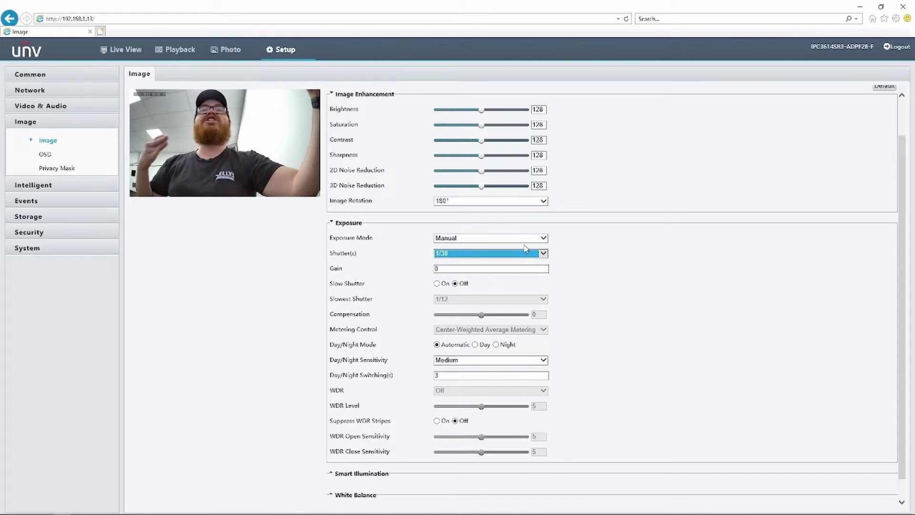
left_click(437, 255)
left_click(458, 257)
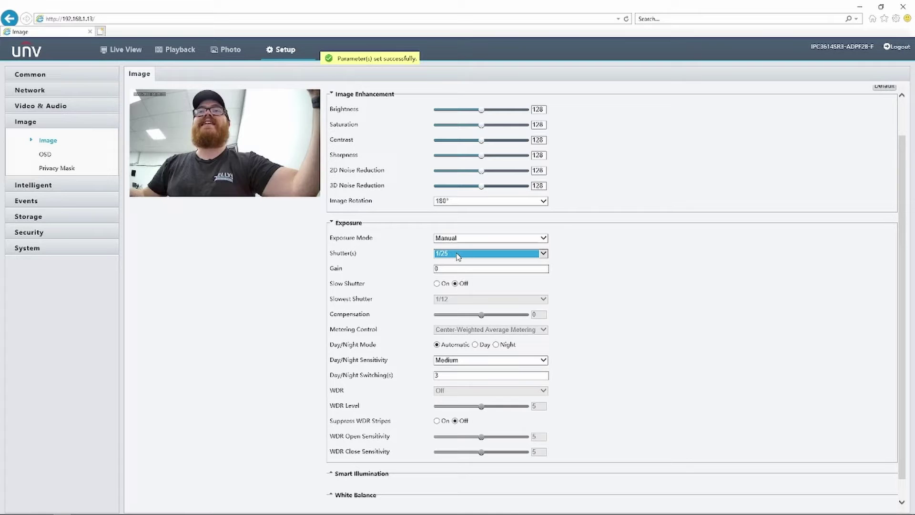
Step: Speed the shutter up in stages to 1/50, 1/100 and 1/120
left_click(458, 255)
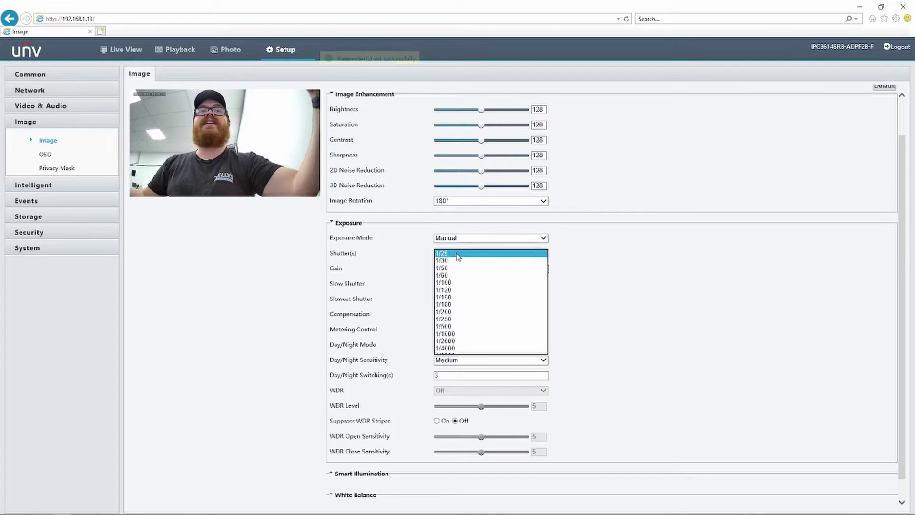
left_click(453, 261)
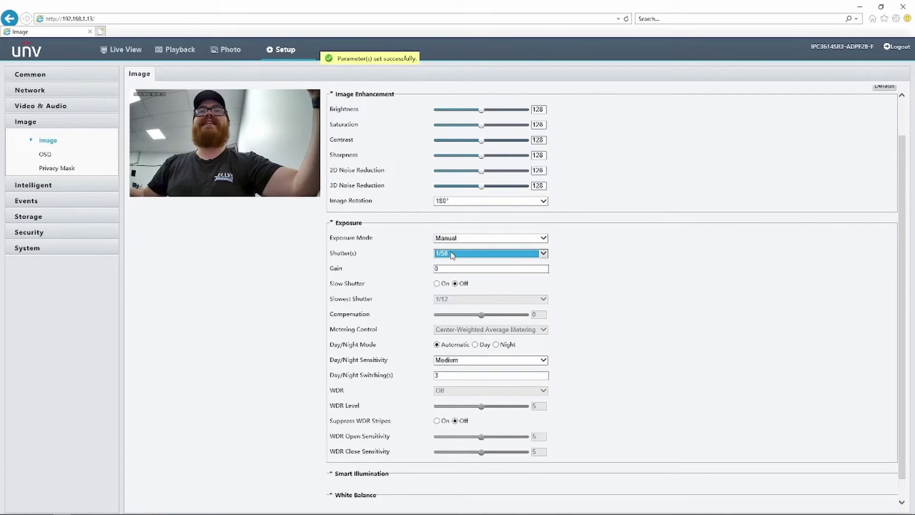
left_click(453, 256)
left_click(455, 264)
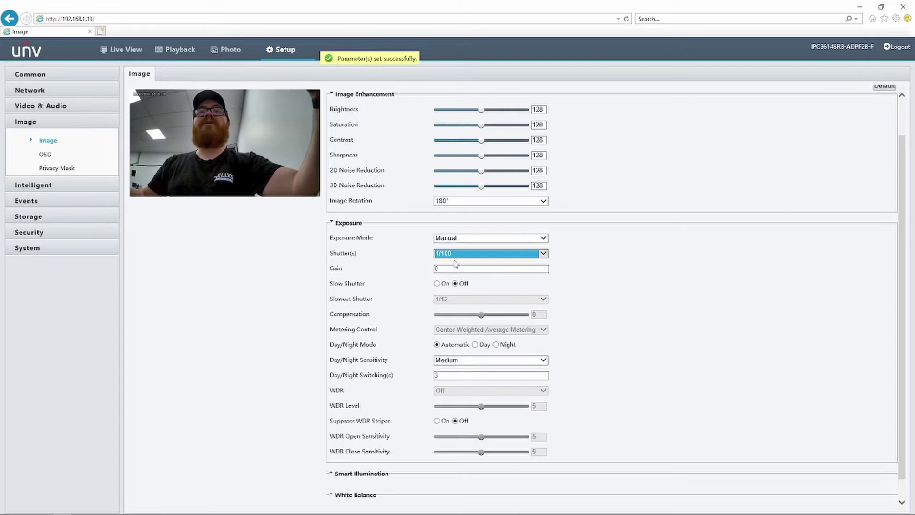
left_click(455, 254)
left_click(537, 261)
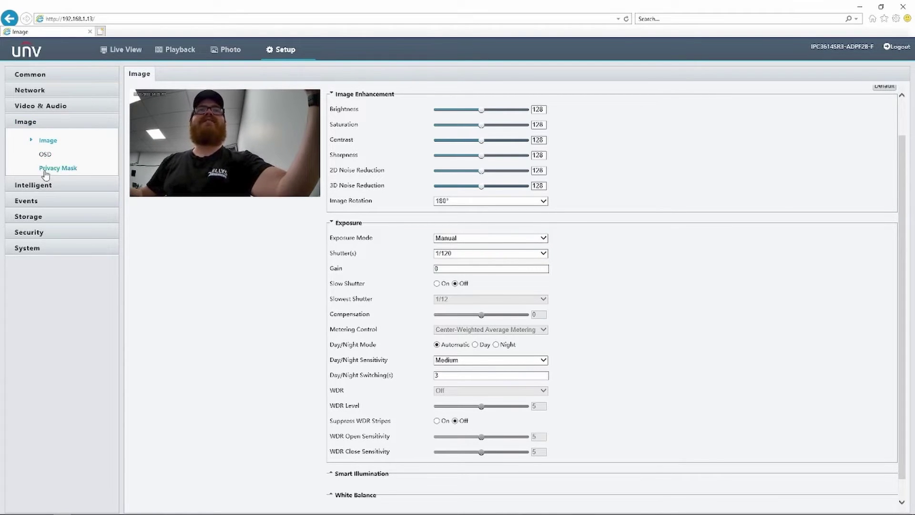
Step: Open the video stream settings and change the capture mode to 2688*1520*30
left_click(48, 185)
left_click(25, 122)
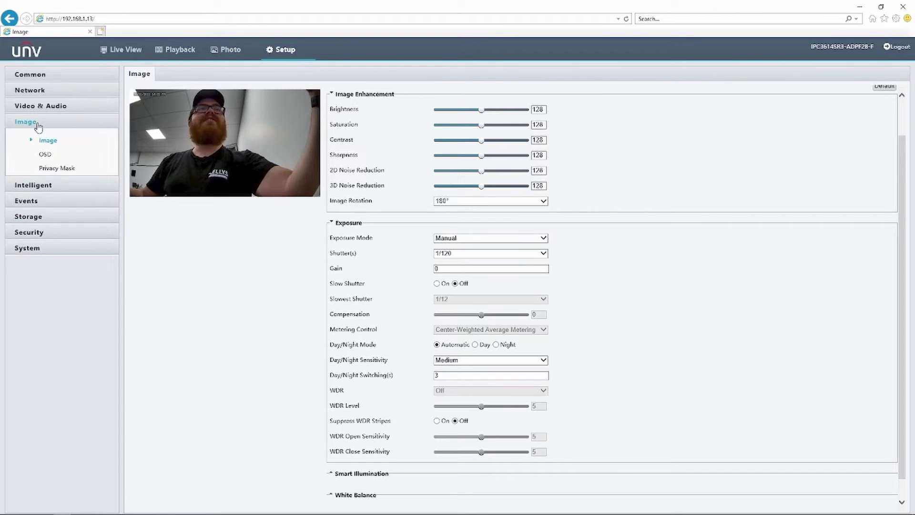
left_click(49, 108)
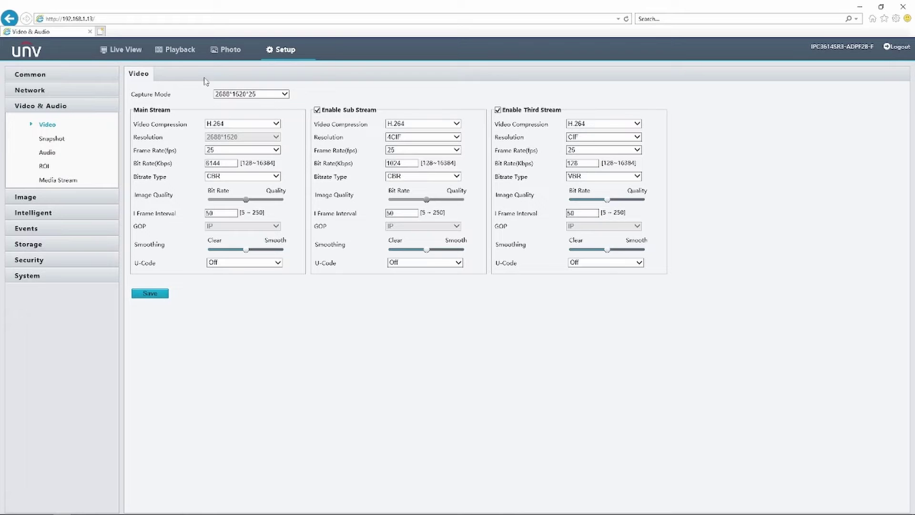
left_click(276, 98)
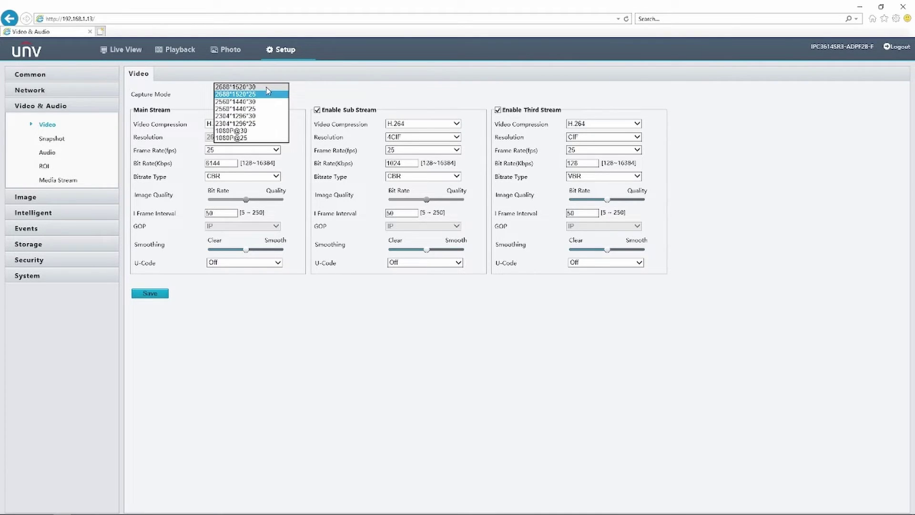
left_click(265, 87)
left_click(490, 298)
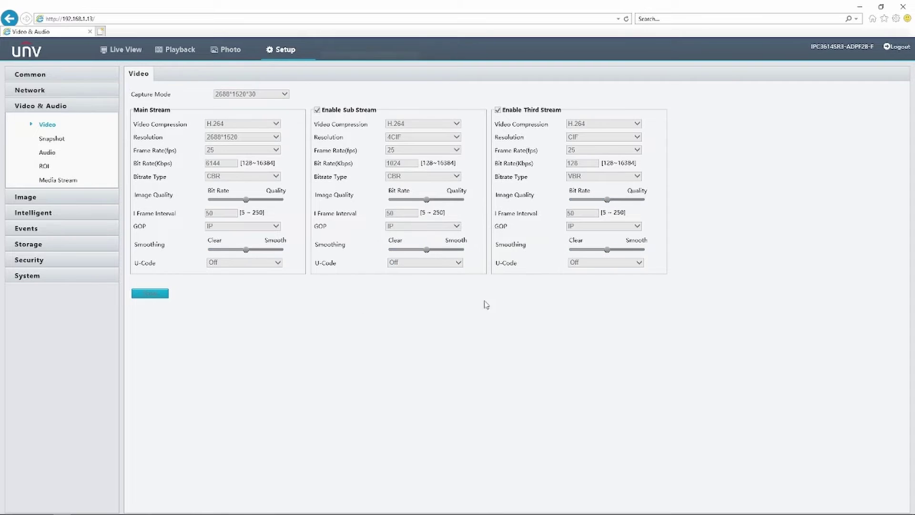
Step: Return to the image exposure settings and set the manual shutter speed to 1/60
left_click(66, 200)
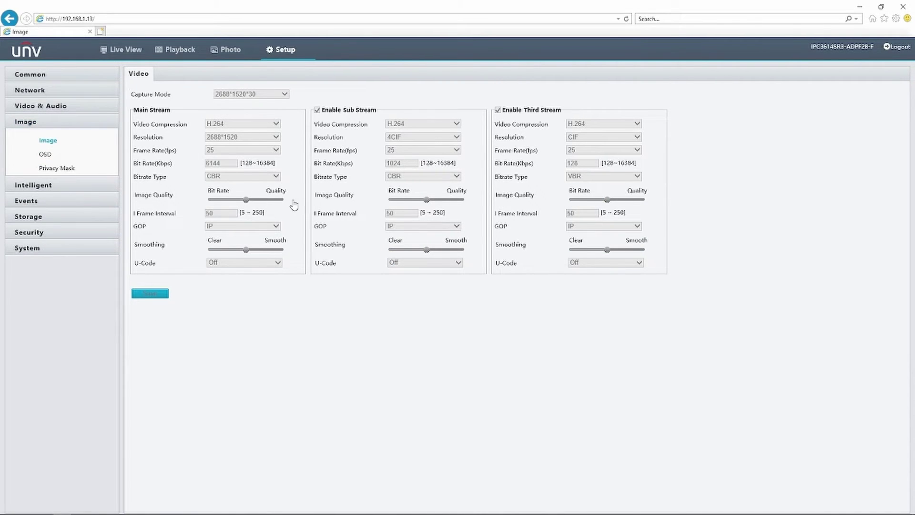
left_click(46, 142)
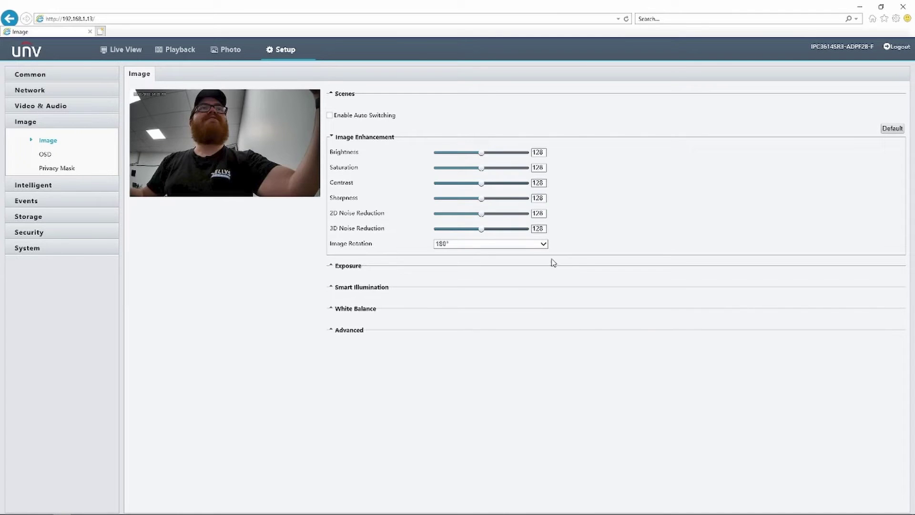
left_click(378, 266)
left_click(476, 296)
left_click(480, 294)
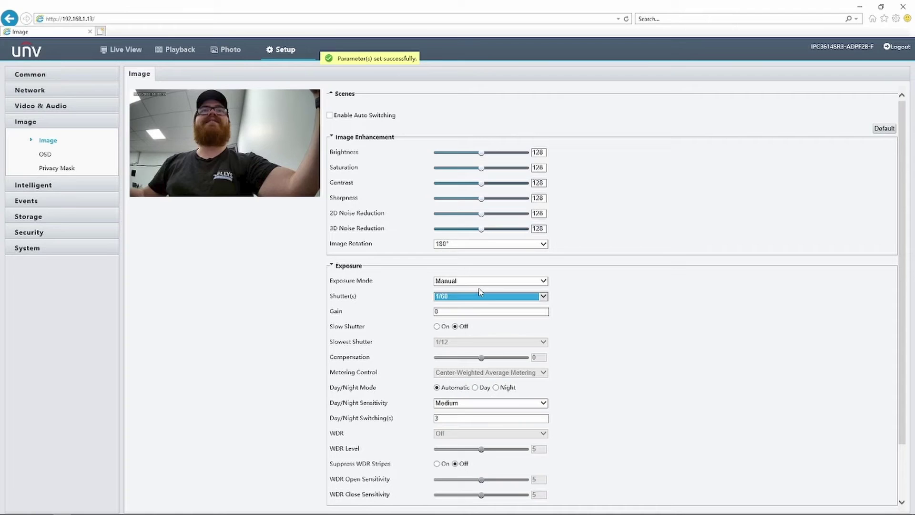
left_click(316, 203)
Step: Set the exposure mode to Indoor 50Hz and reopen the exposure mode choices
scroll(315, 204, "down", 1)
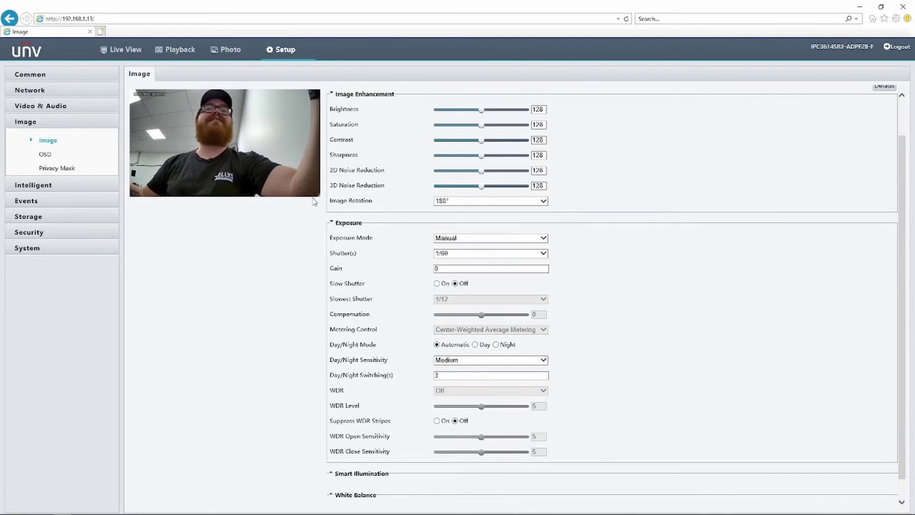
left_click(453, 239)
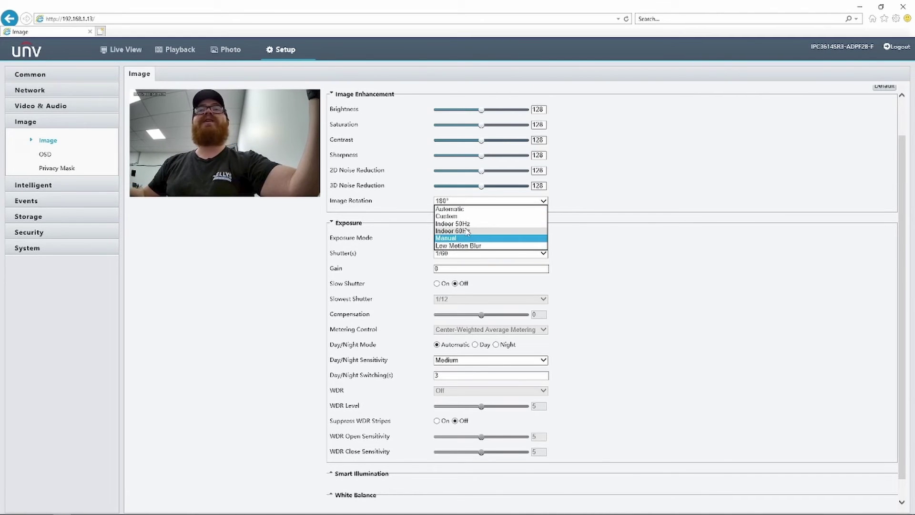
left_click(465, 227)
left_click(456, 238)
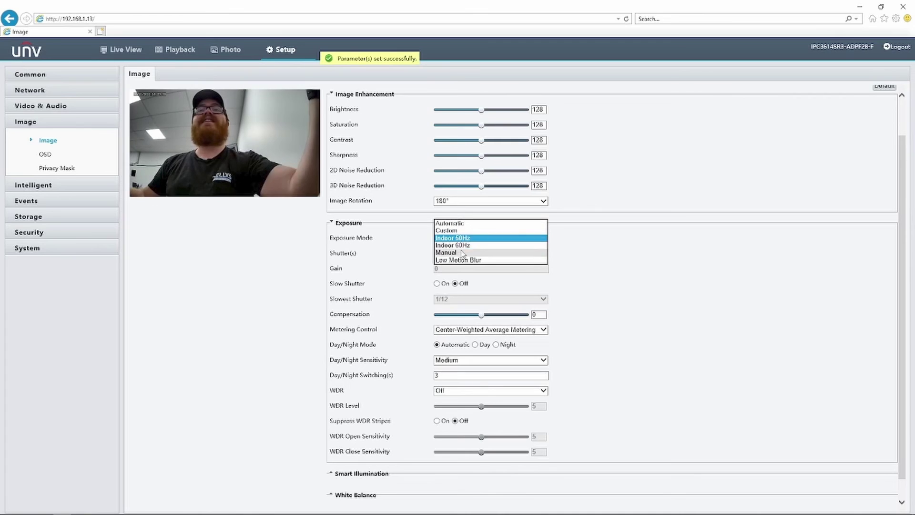